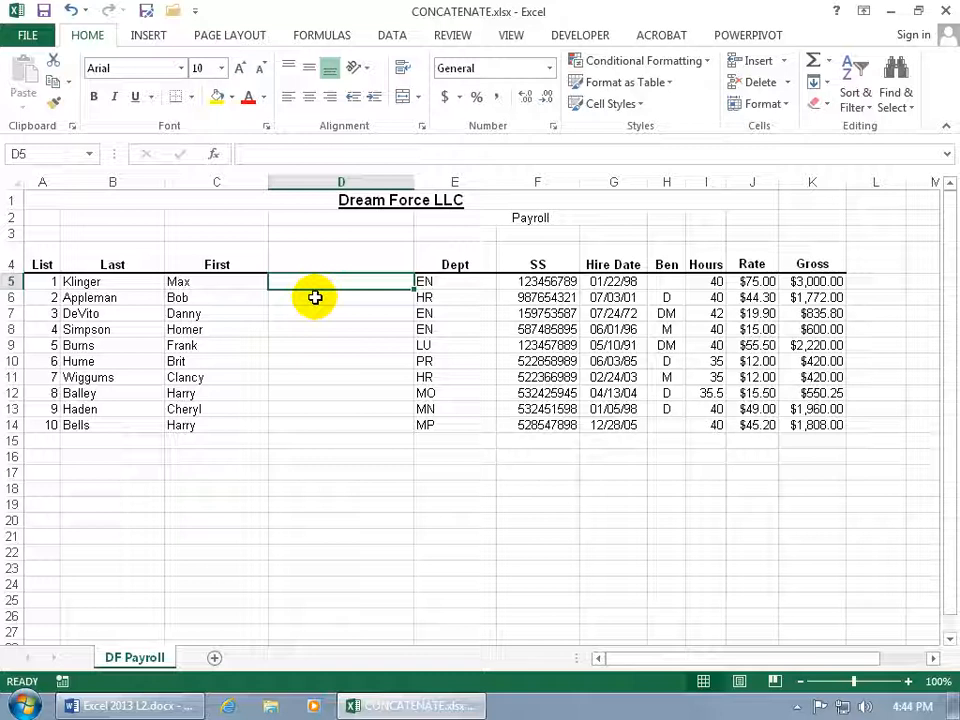
- Join the first employee's last and first names in D5 with the formula =B5& "," &C5
{"action": "type", "text": "="}
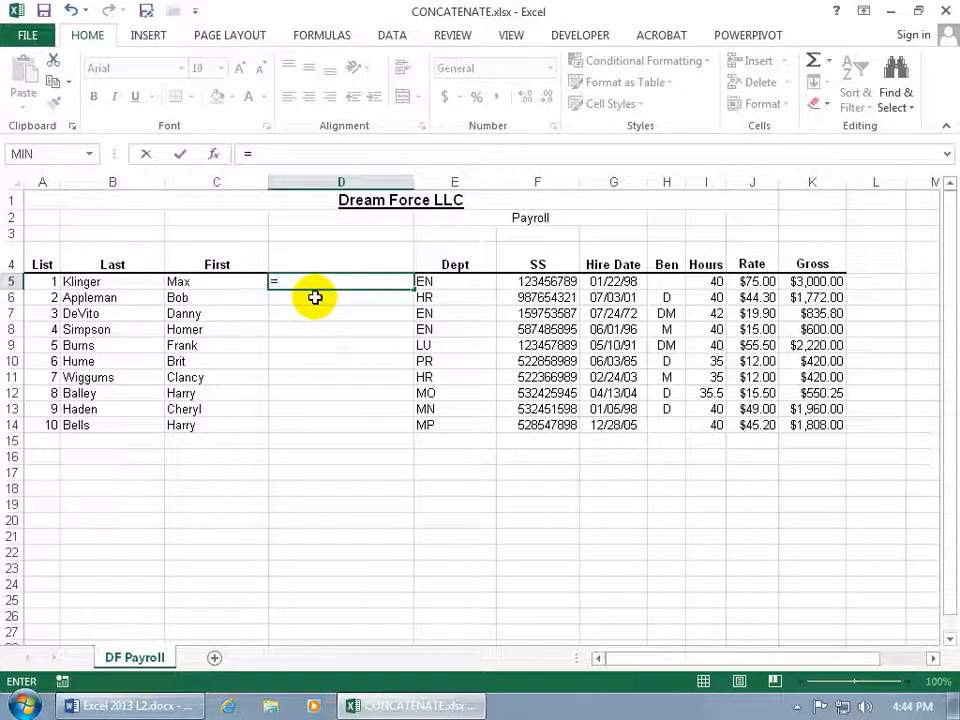
{"action": "left_click", "coordinate": [126, 281]}
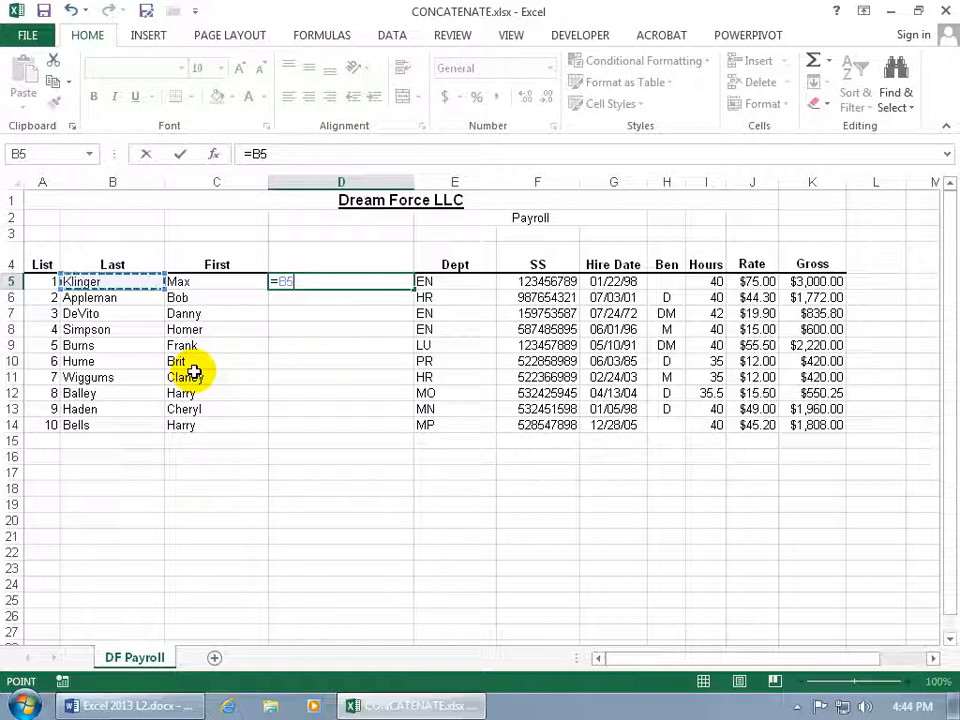
{"action": "type", "text": "& \","}
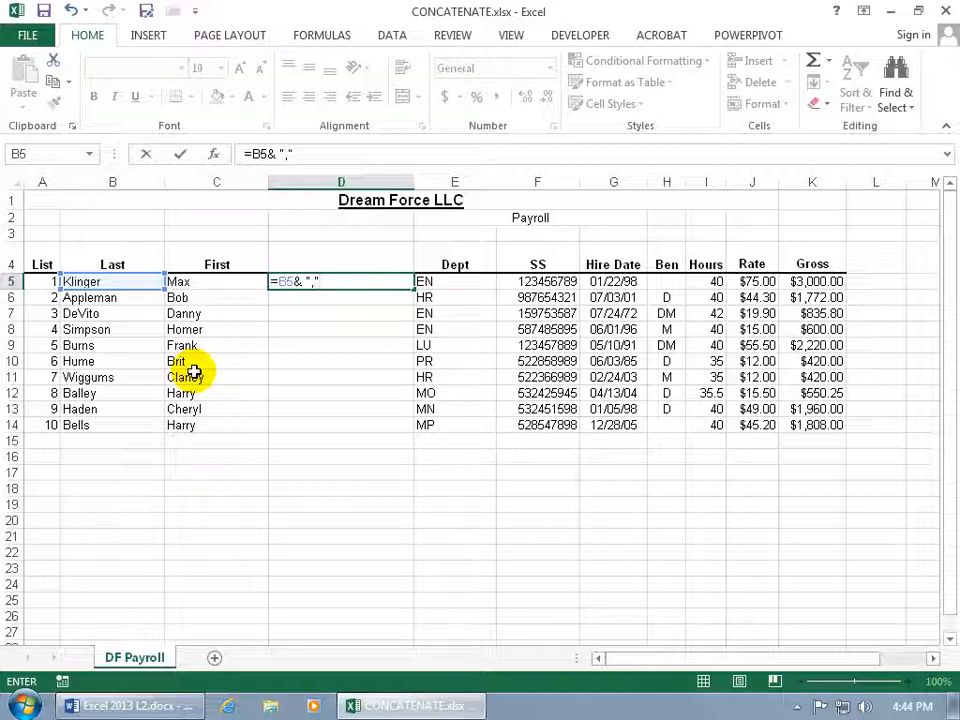
{"action": "type", "text": "&"}
{"action": "left_click", "coordinate": [216, 281]}
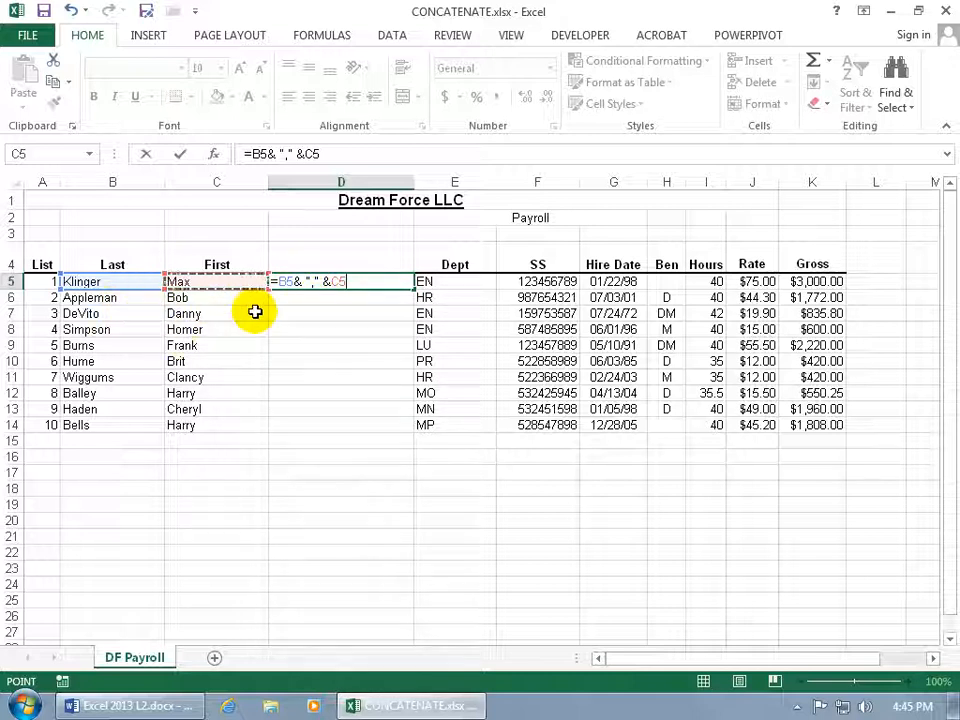
{"action": "key", "text": "Return"}
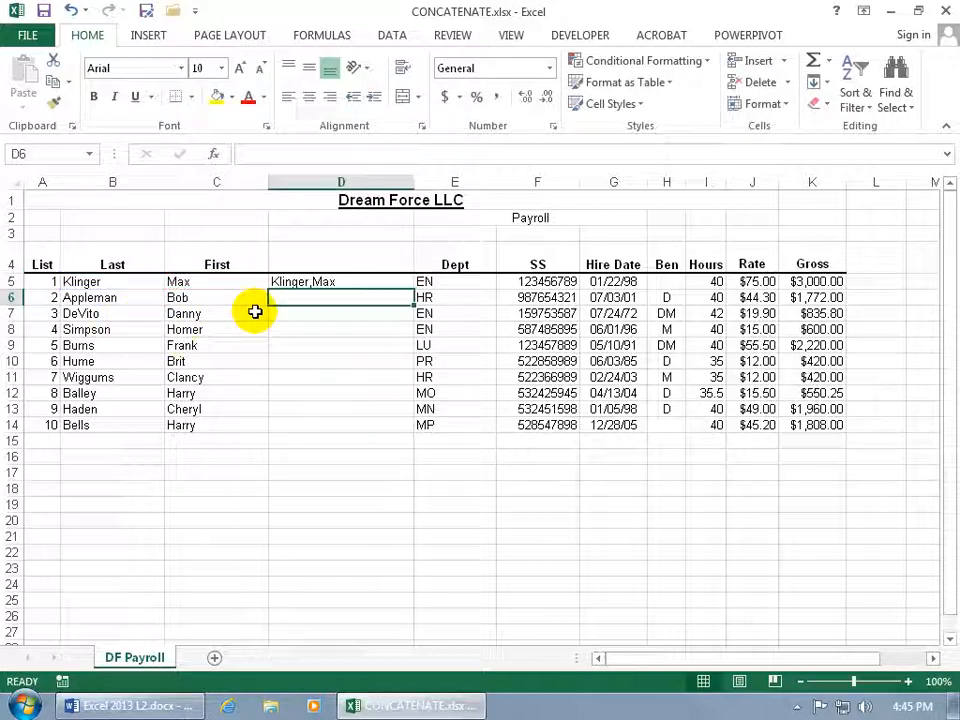
- Add a space after the comma inside the quotation marks of D5's formula
{"action": "left_click", "coordinate": [315, 282]}
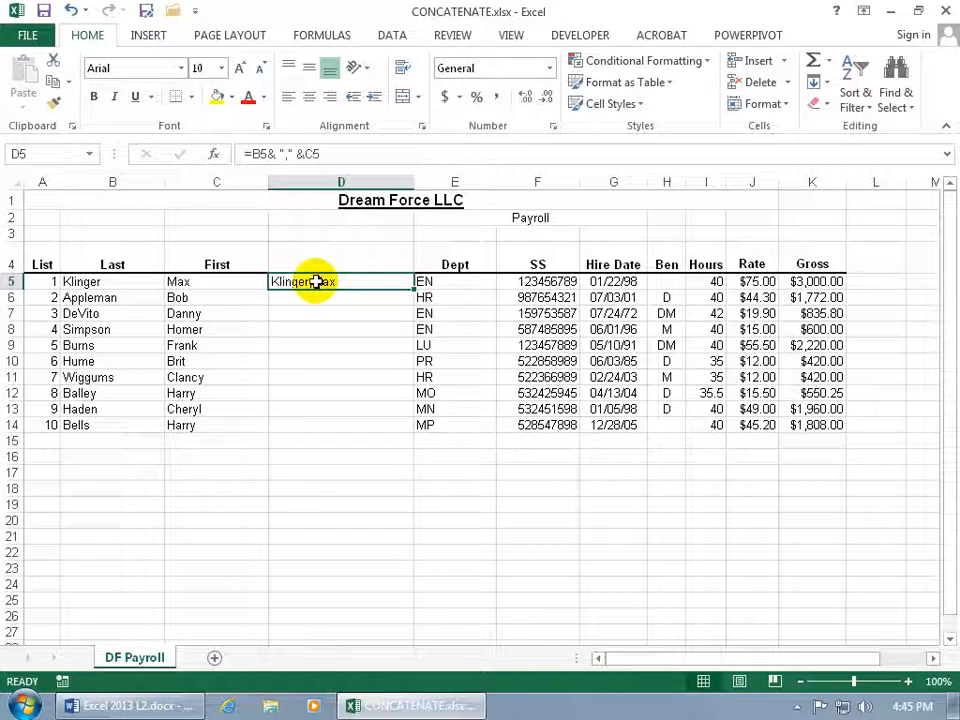
{"action": "double_click", "coordinate": [331, 282]}
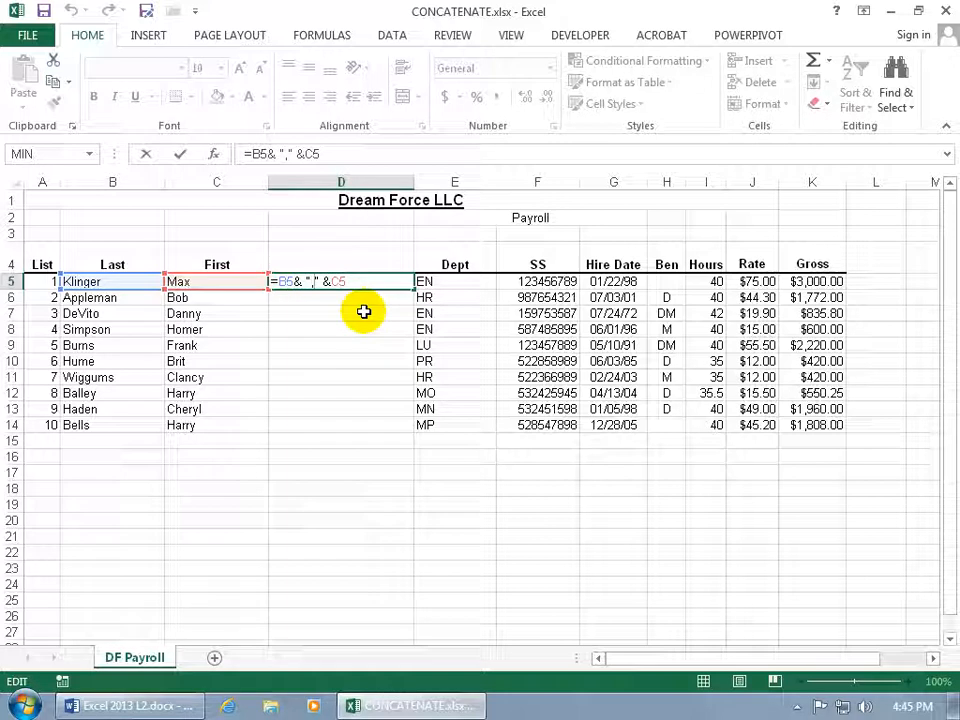
{"action": "key", "text": "Return"}
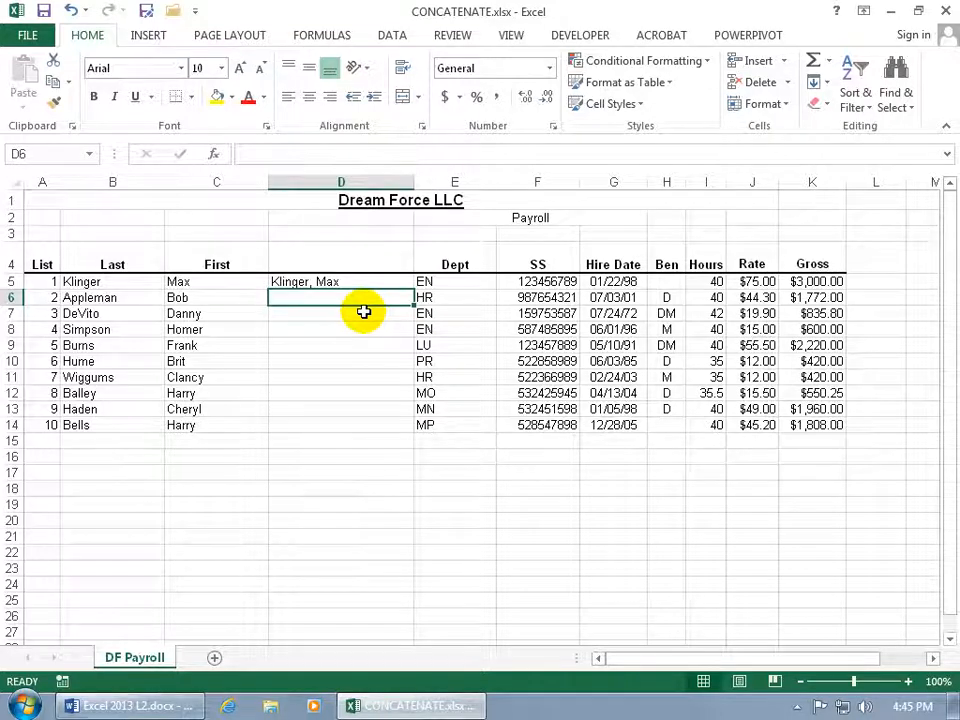
- Begin a CONCATENATE formula in D6 that joins B6, a quoted comma and C6
{"action": "type", "text": "=con"}
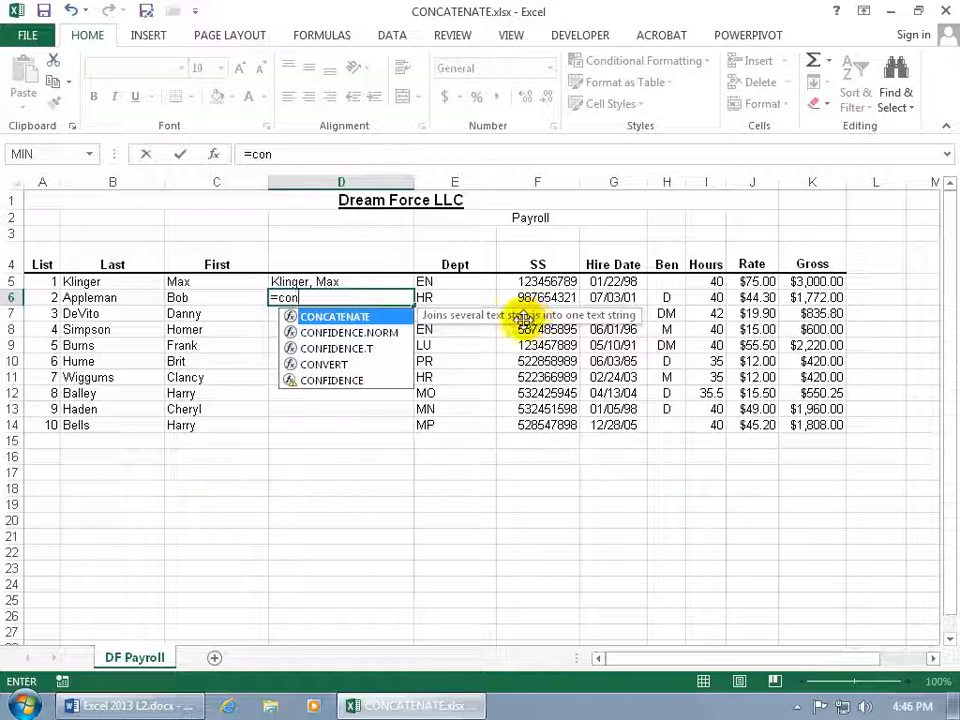
{"action": "key", "text": "Tab"}
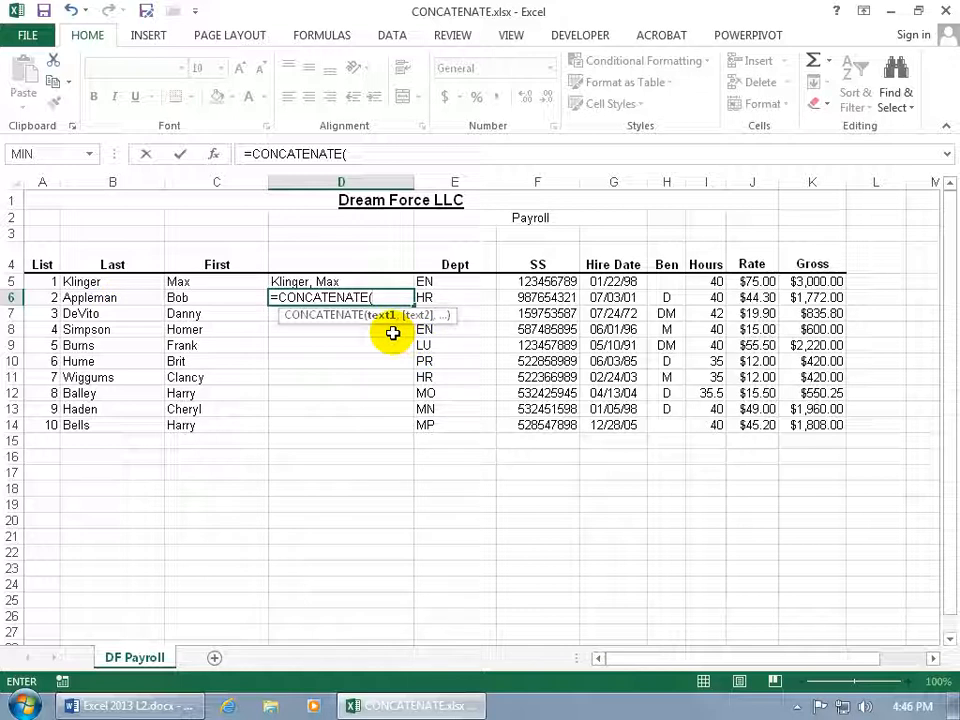
{"action": "left_click", "coordinate": [120, 302]}
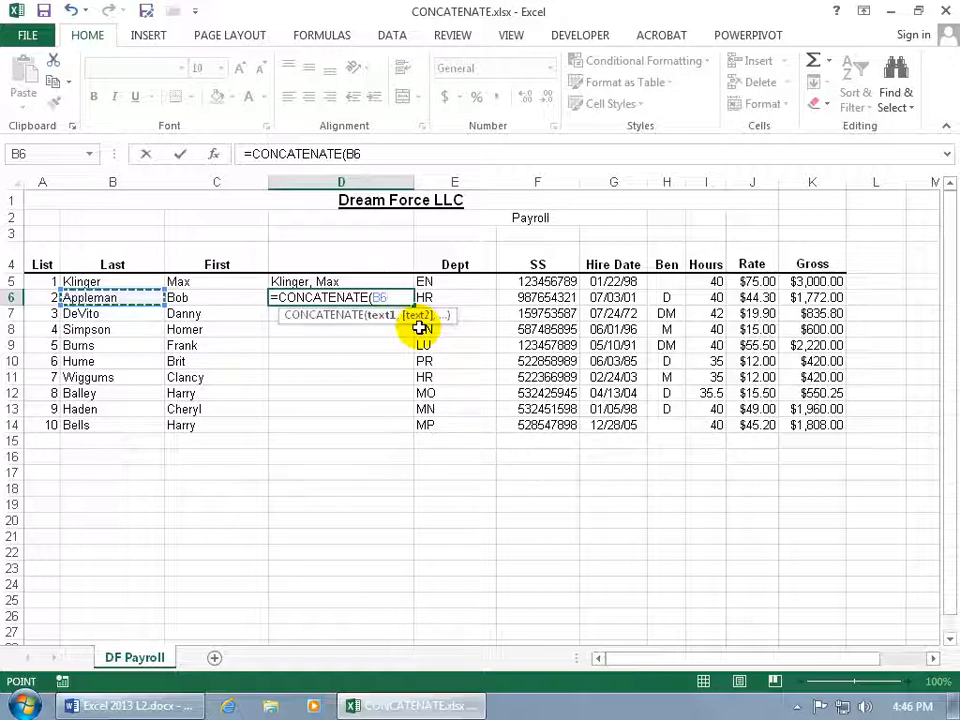
{"action": "type", "text": ","}
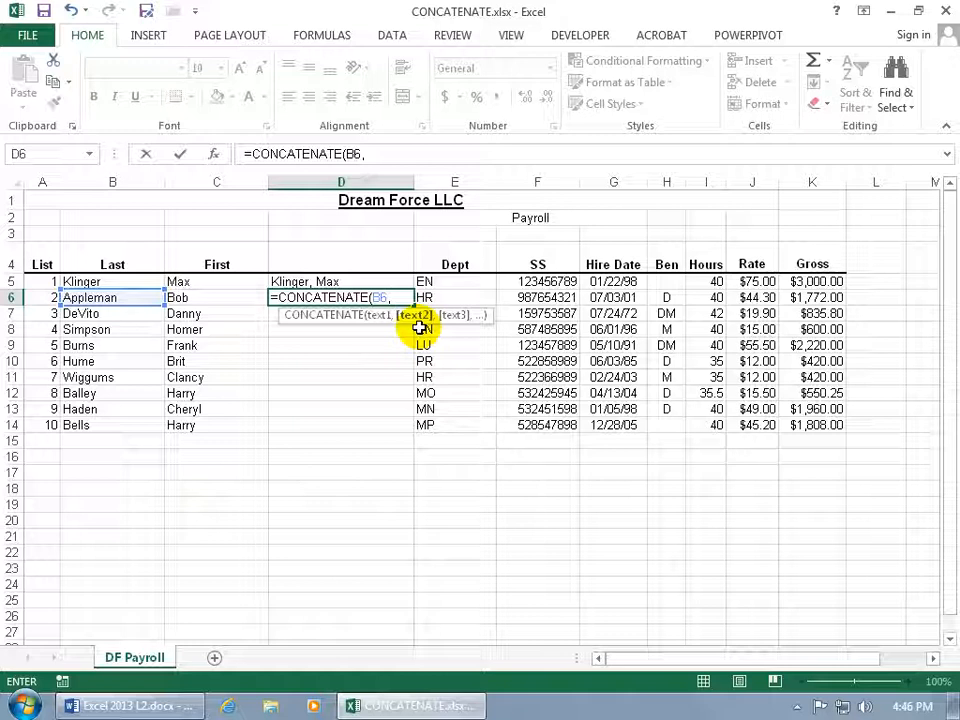
{"action": "type", "text": "\""}
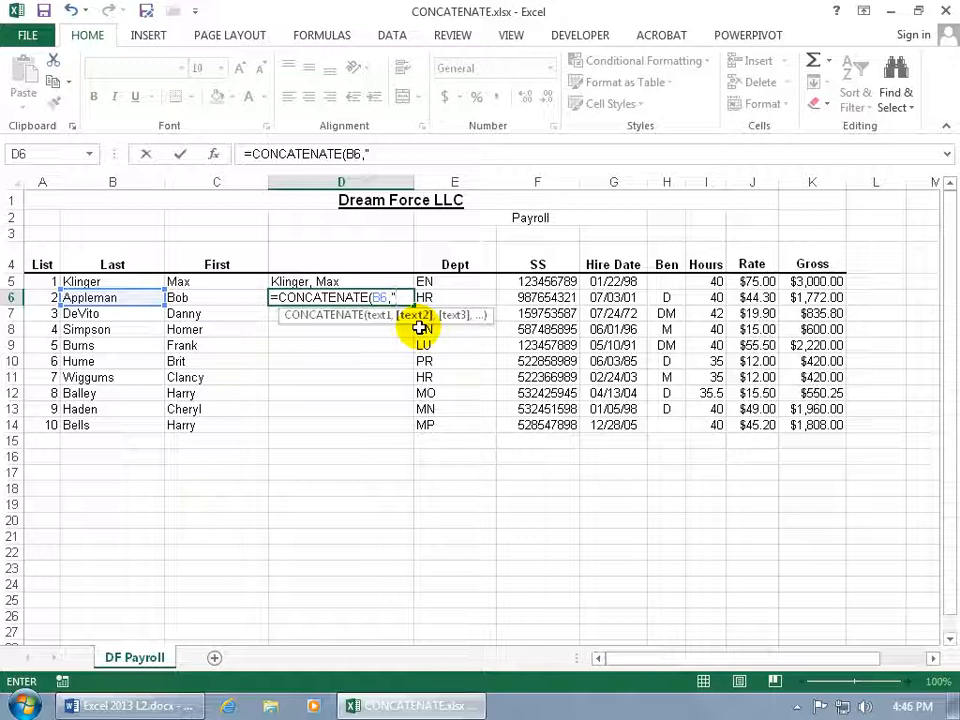
{"action": "type", "text": ", \","}
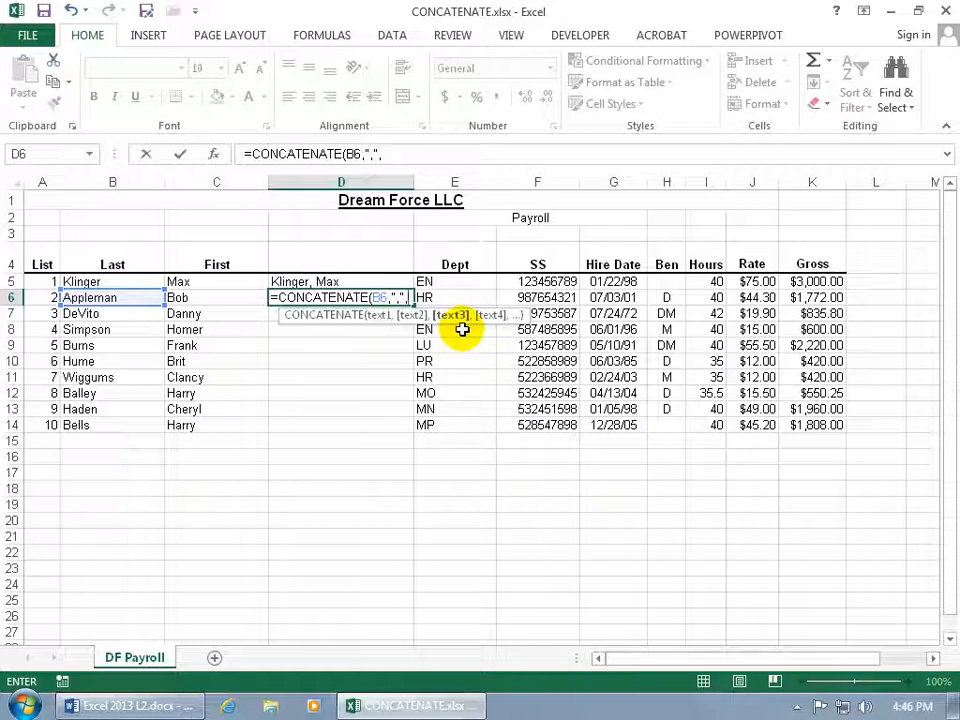
{"action": "left_click", "coordinate": [217, 300]}
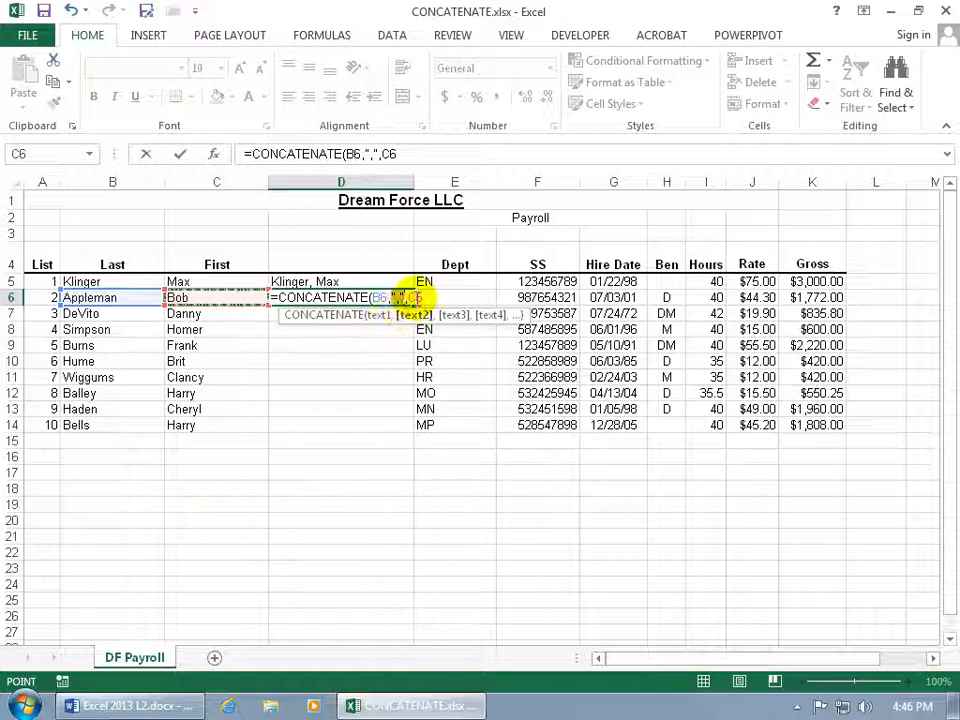
{"action": "left_click", "coordinate": [448, 315]}
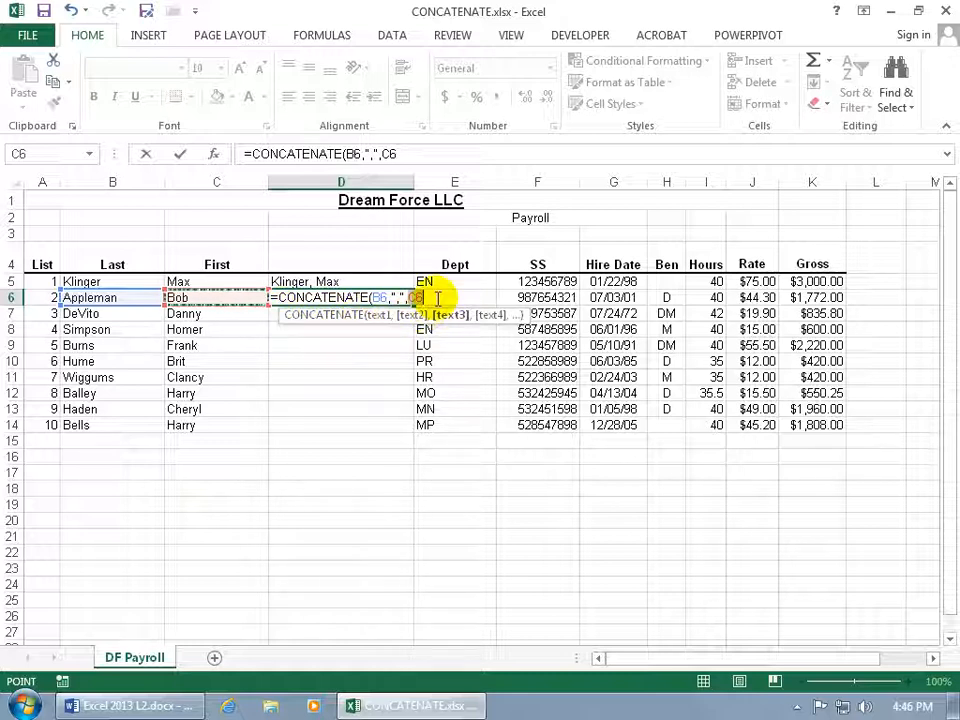
- Append the text "You're Fired!" as the last argument of the CONCATENATE formula in D6 and complete the formula
{"action": "key", "text": "F2"}
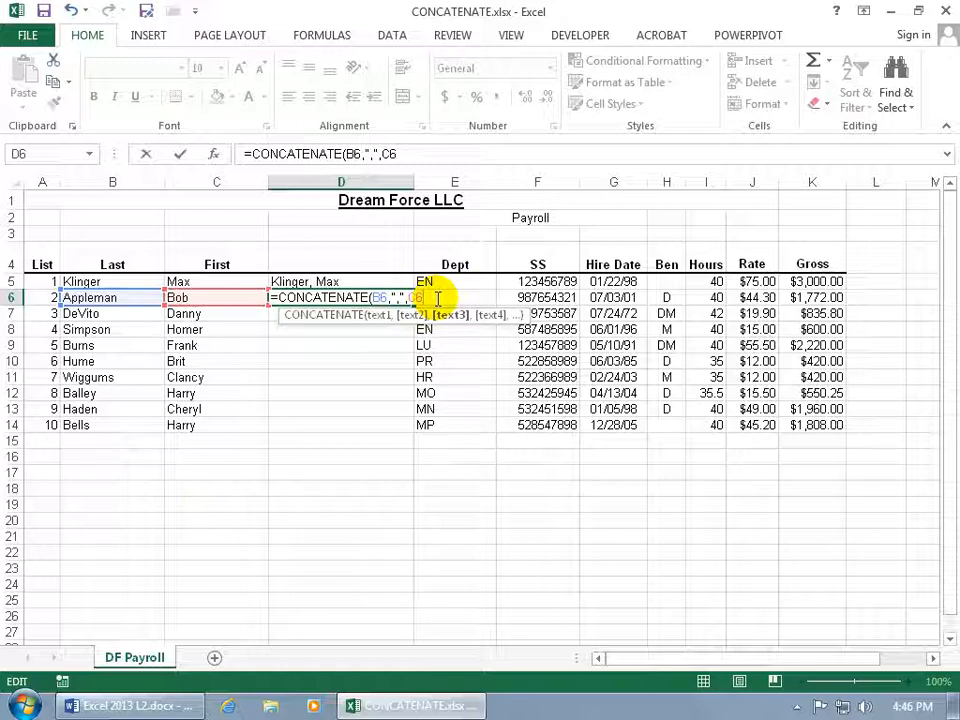
{"action": "type", "text": ",\"You're Fired!\""}
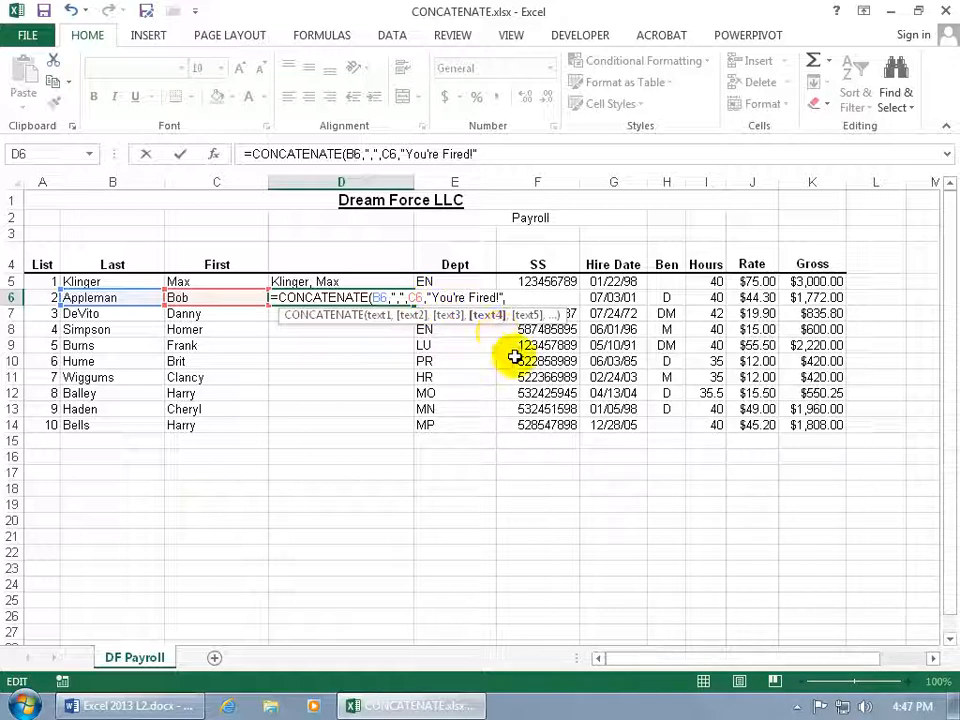
{"action": "key", "text": "Return"}
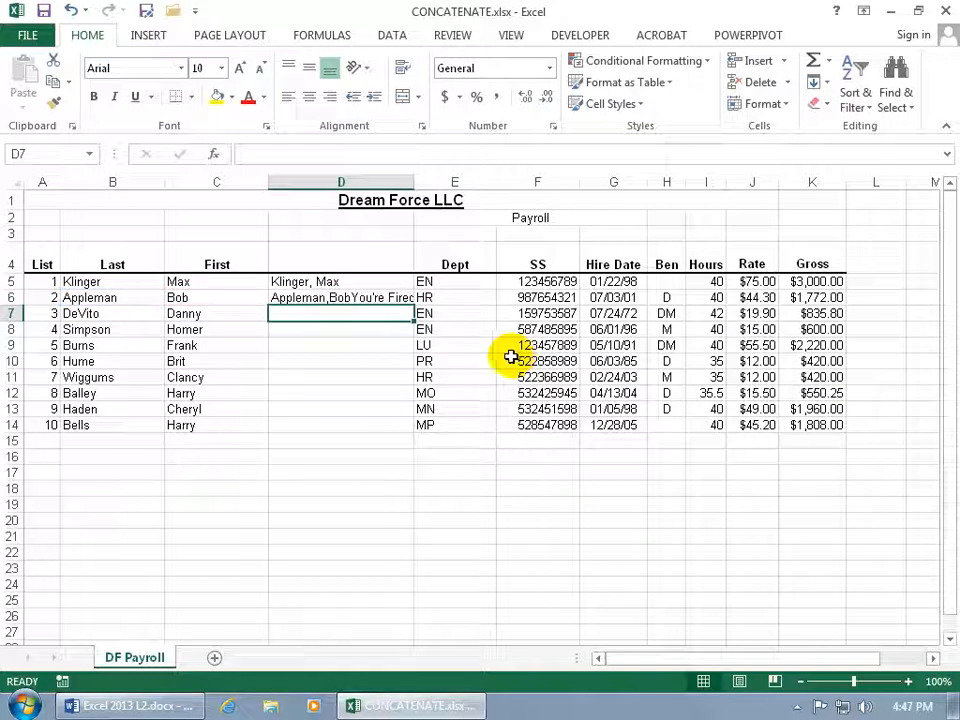
- Add a space after the quoted comma in D6's formula and widen column D to fit the joined text
{"action": "left_click", "coordinate": [337, 298]}
{"action": "double_click", "coordinate": [337, 298]}
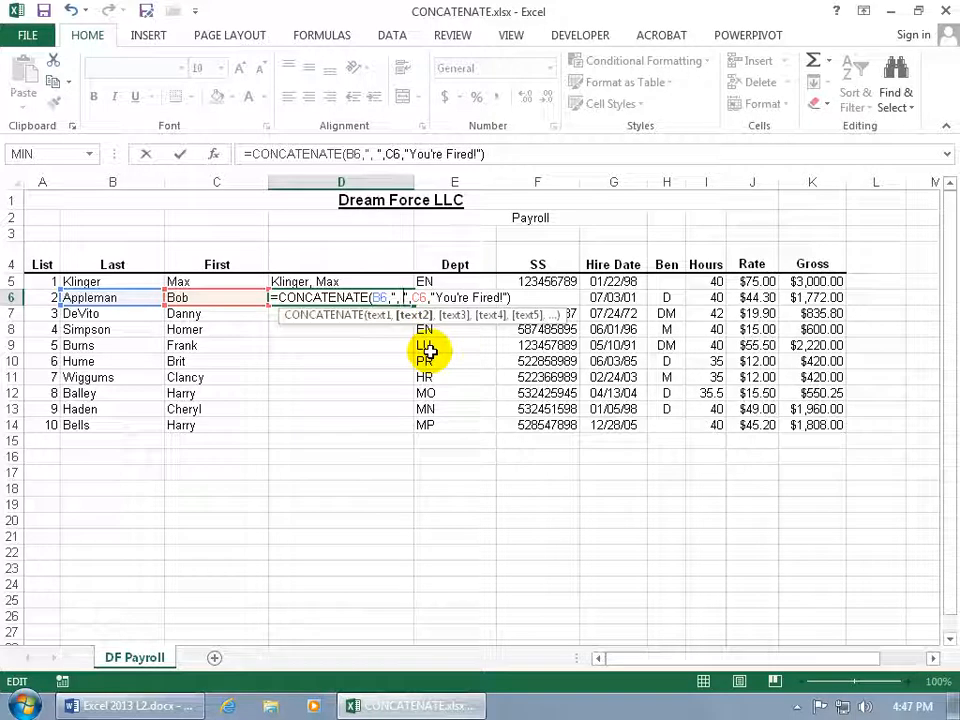
{"action": "key", "text": "Return"}
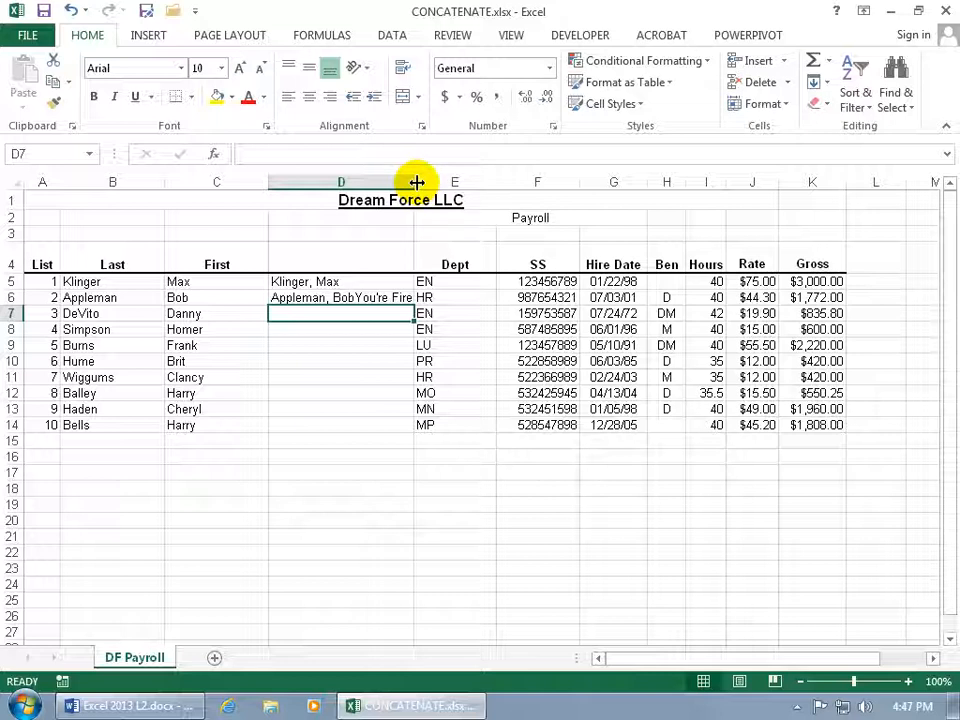
{"action": "left_click_drag", "start_coordinate": [416, 182], "coordinate": [453, 181]}
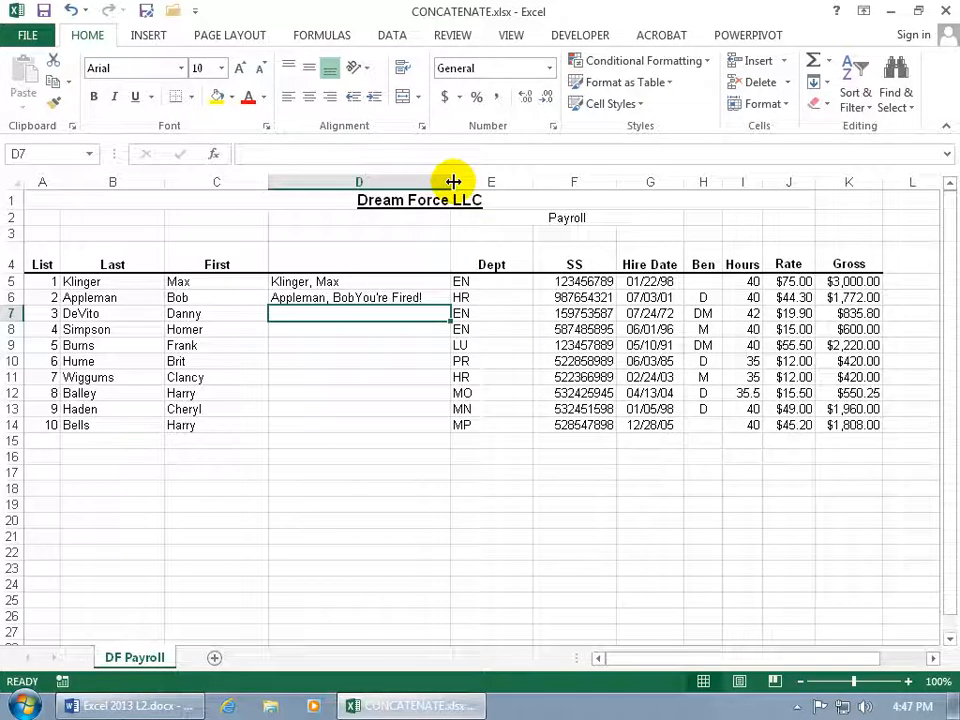
- Fill the CONCATENATE formula from D6 down to D14
{"action": "left_click", "coordinate": [436, 298]}
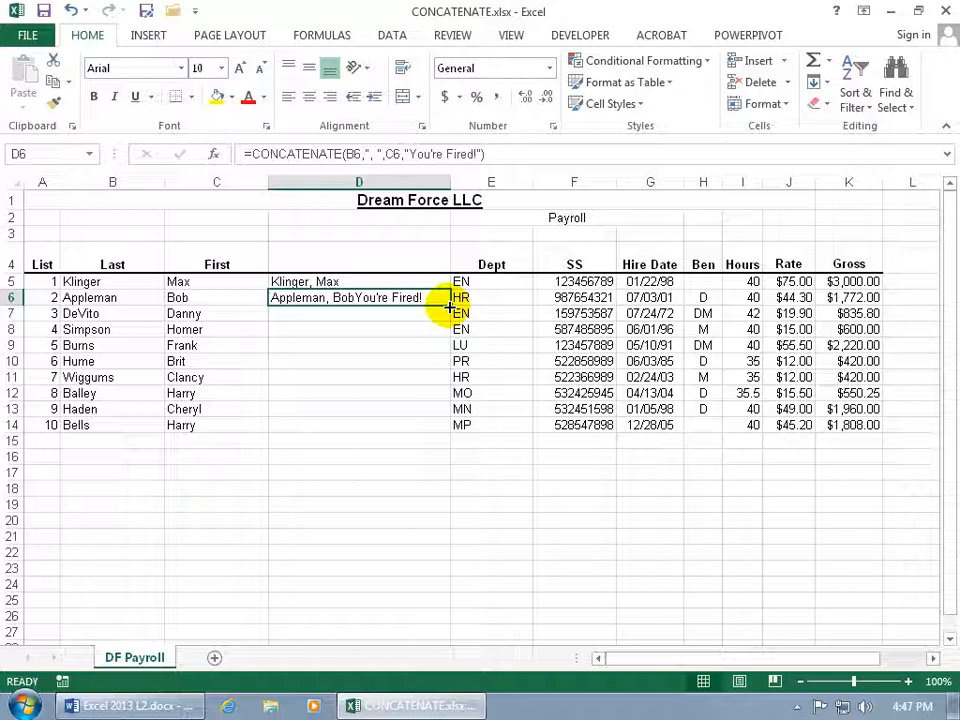
{"action": "mouse_move", "coordinate": [449, 306]}
{"action": "left_mouse_down"}
{"action": "mouse_move", "coordinate": [441, 429]}
{"action": "mouse_move", "coordinate": [443, 302]}
{"action": "left_mouse_up"}
{"action": "double_click", "coordinate": [446, 304]}
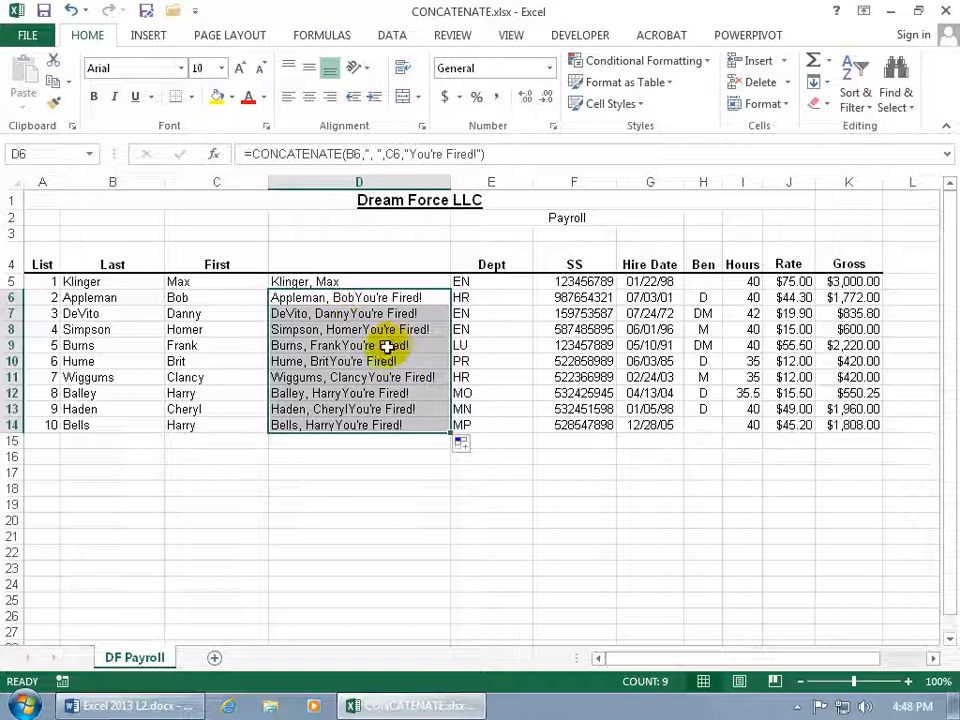
- Replace the formulas in D5:D14 with their values by copying the range and pasting values in place, and check the cells
{"action": "left_click", "coordinate": [384, 295]}
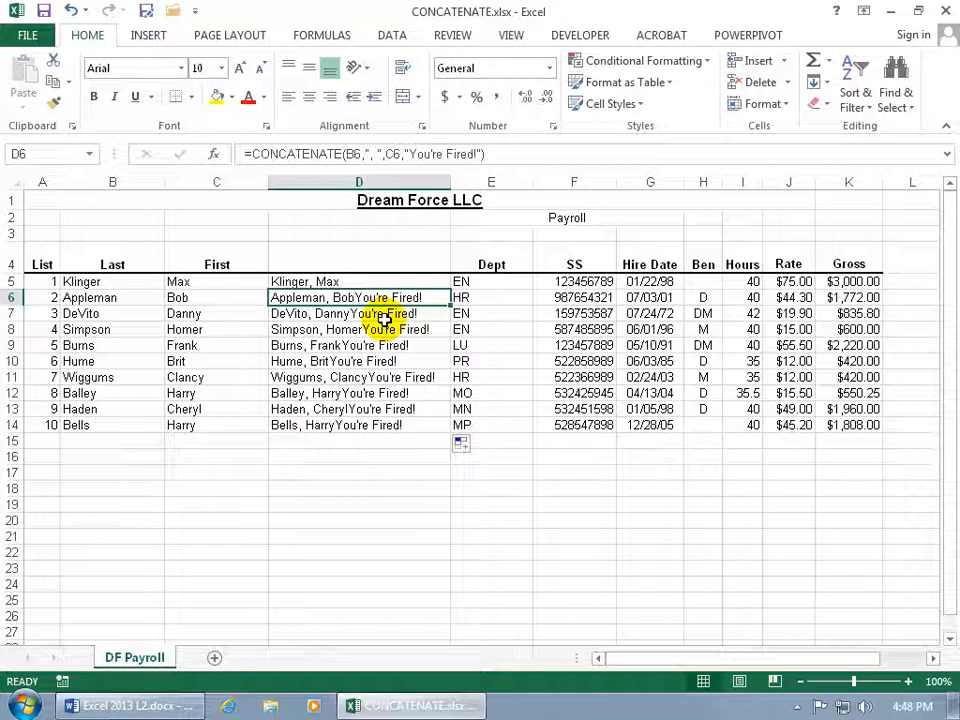
{"action": "left_click_drag", "start_coordinate": [369, 281], "coordinate": [364, 424]}
{"action": "right_click", "coordinate": [353, 363]}
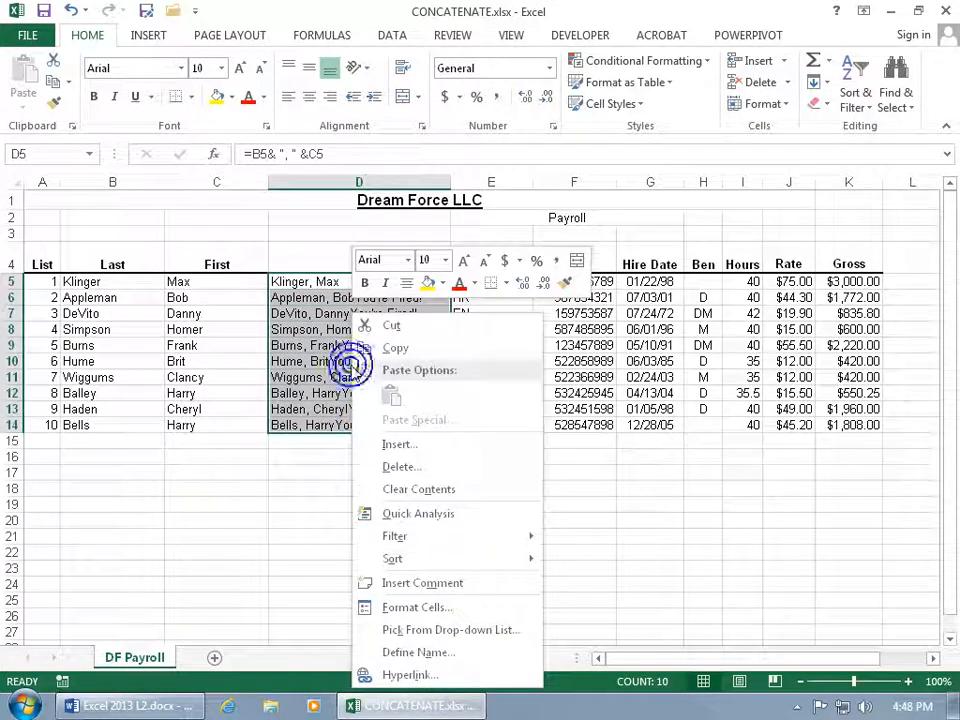
{"action": "left_click", "coordinate": [395, 347]}
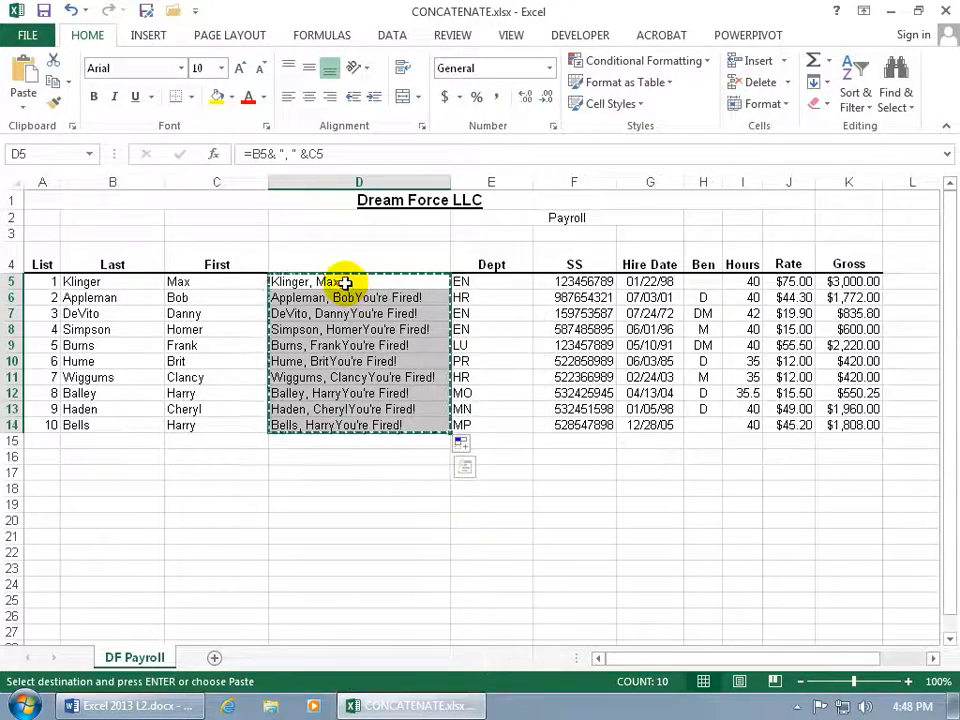
{"action": "right_click", "coordinate": [343, 283]}
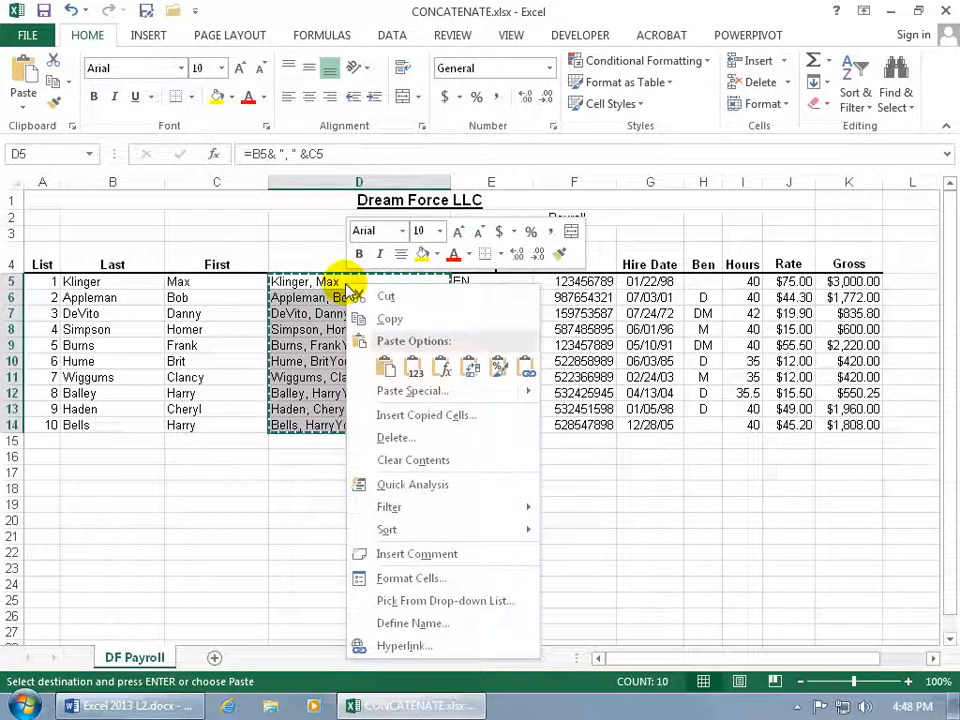
{"action": "left_click", "coordinate": [413, 370]}
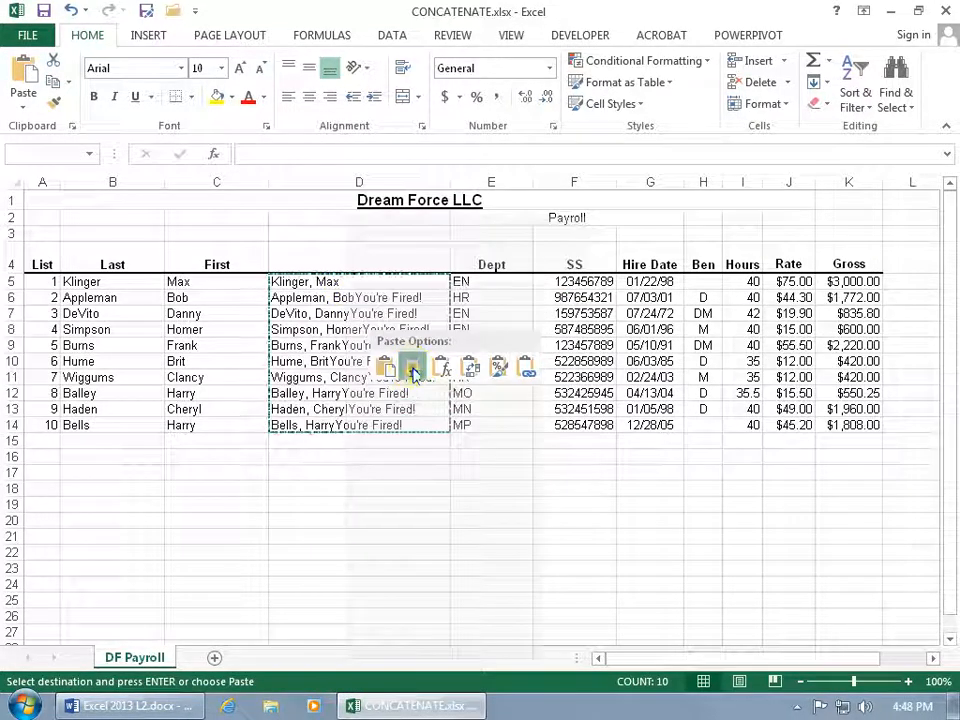
{"action": "left_click", "coordinate": [366, 326]}
{"action": "left_click", "coordinate": [325, 371]}
{"action": "left_click", "coordinate": [343, 314]}
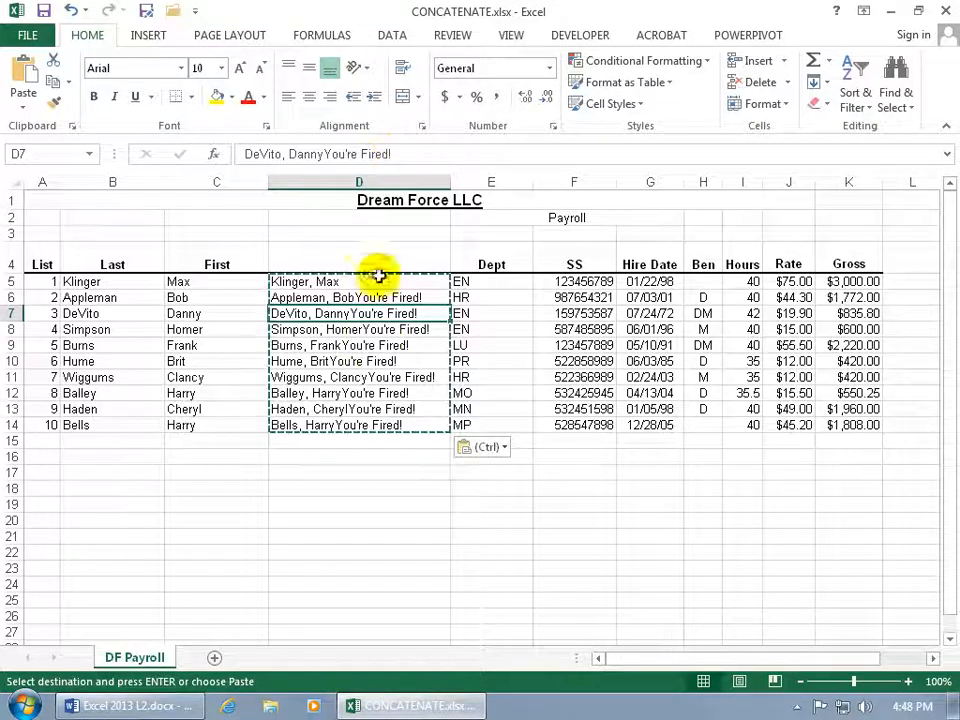
{"action": "key", "text": "Escape"}
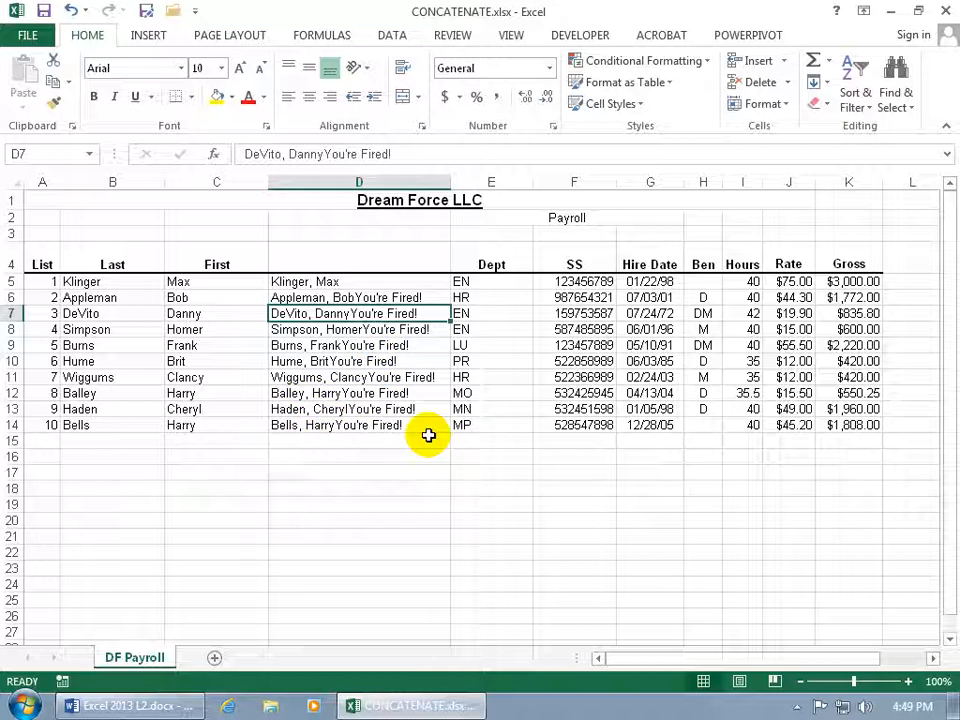
- Clear the contents of D5:D14
{"action": "left_click_drag", "start_coordinate": [403, 279], "coordinate": [397, 425]}
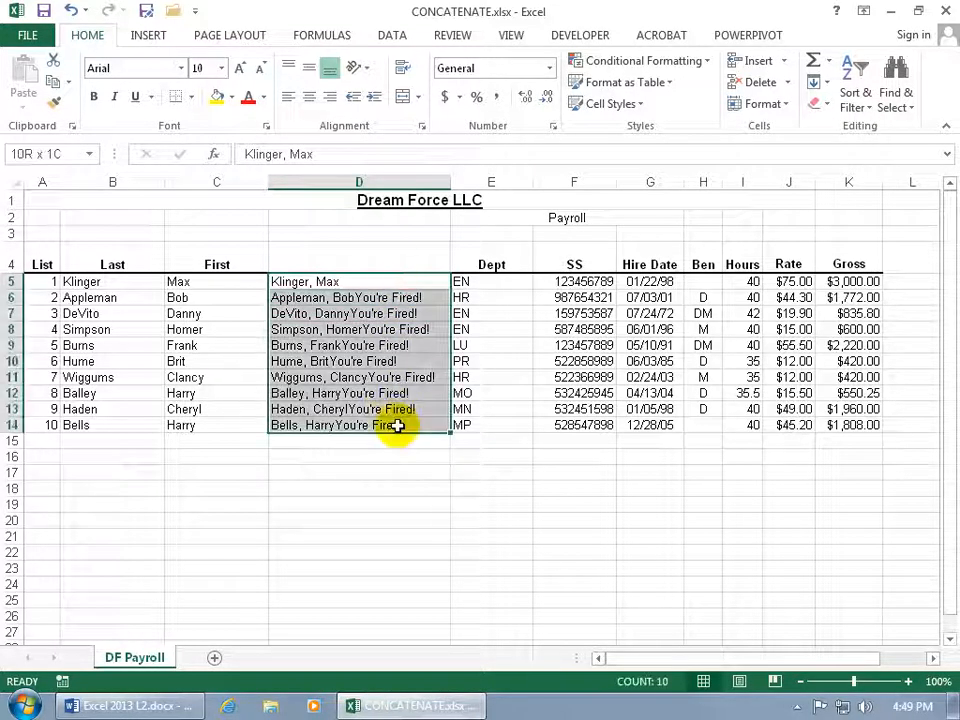
{"action": "key", "text": "Delete"}
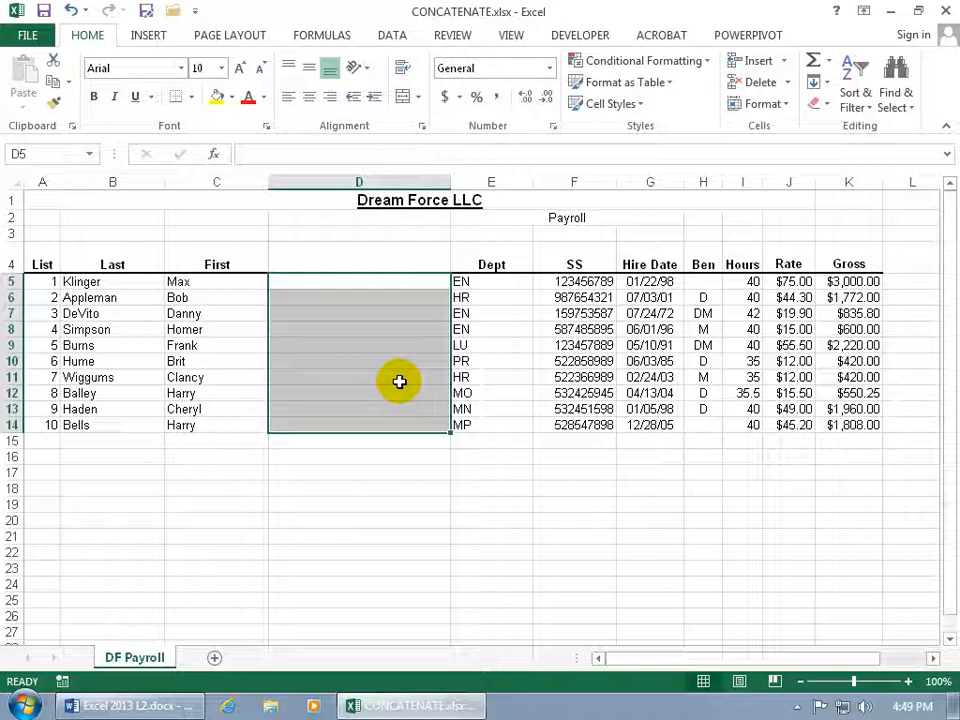
- Enter the first two employees' names as "Last, First" in D5 and D6, accepting the Flash Fill suggestion for the remaining rows through D14
{"action": "left_click", "coordinate": [350, 283]}
{"action": "left_click", "coordinate": [350, 283]}
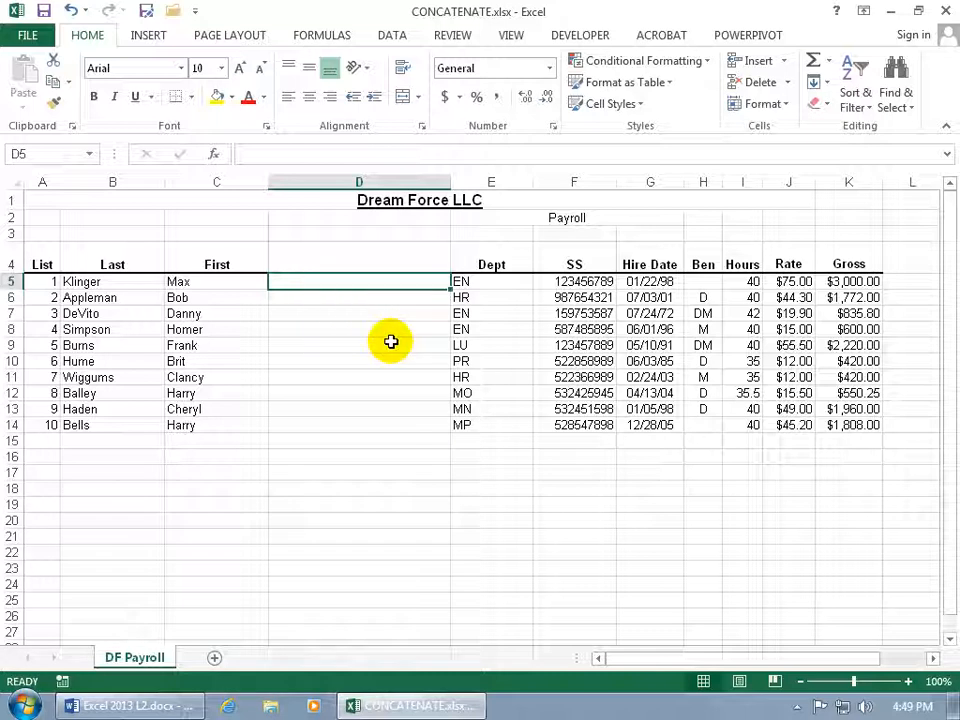
{"action": "type", "text": "Klinger, Max"}
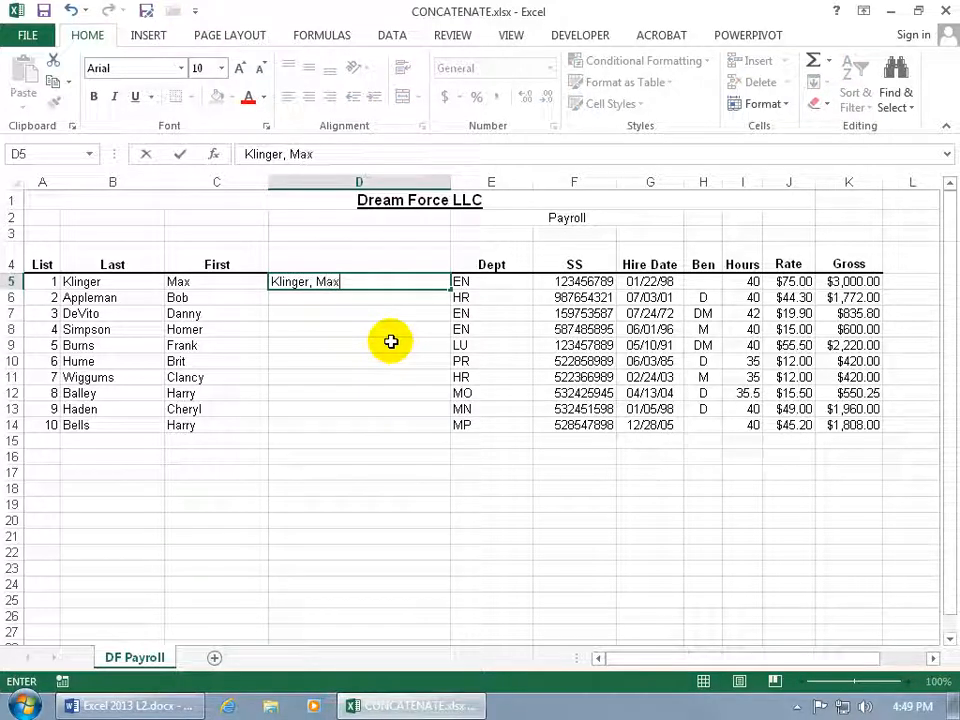
{"action": "key", "text": "Return"}
{"action": "type", "text": "Appleman, Bob"}
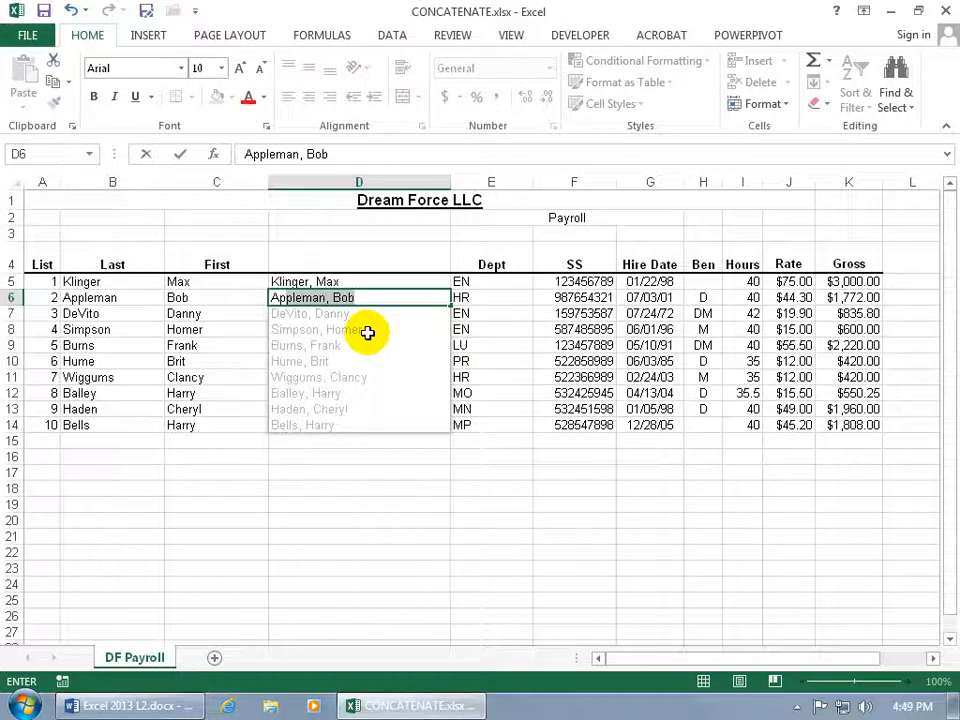
{"action": "key", "text": "Return"}
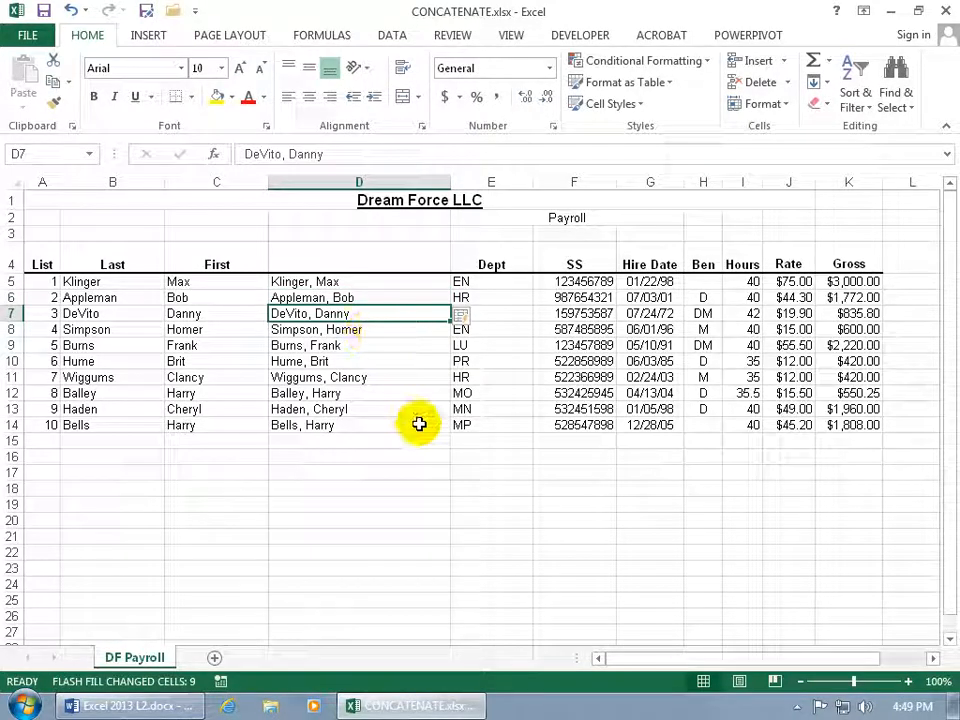